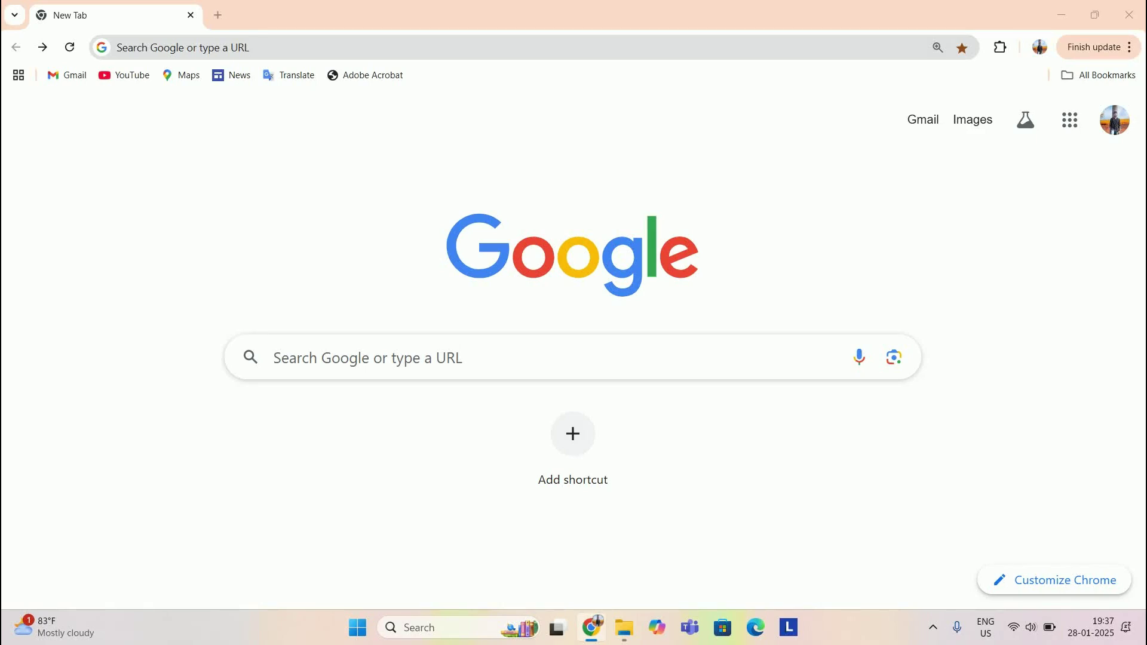
# Search Google for 'tableau public desktop software download' from the recent-search suggestions.
pyautogui.click(573, 358)
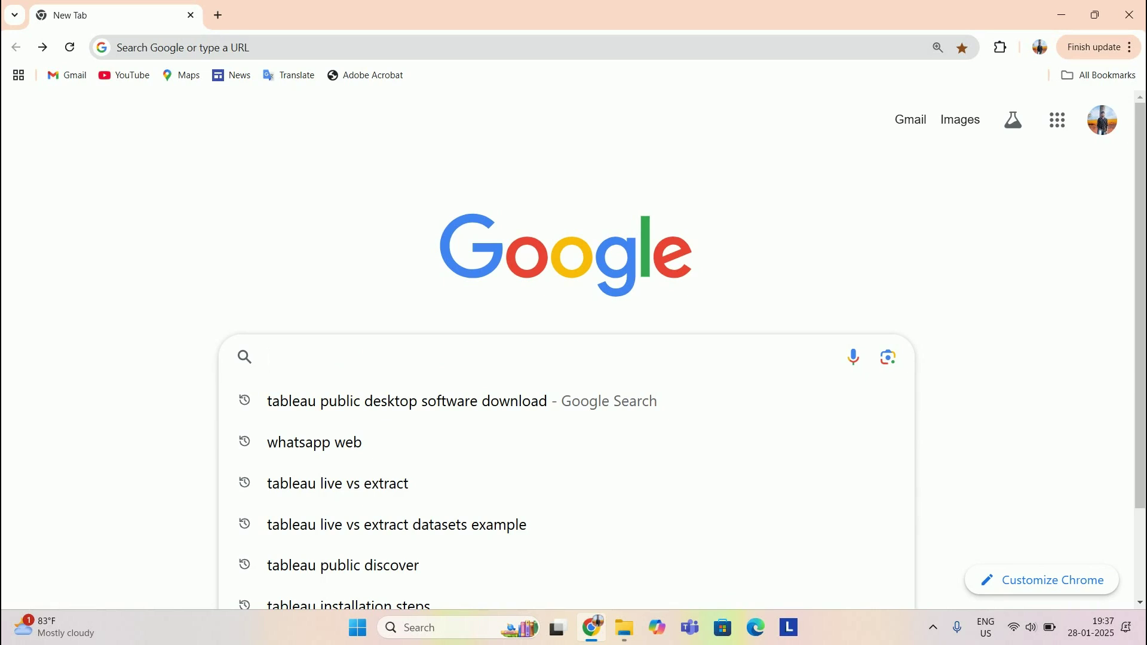
pyautogui.press('Down')
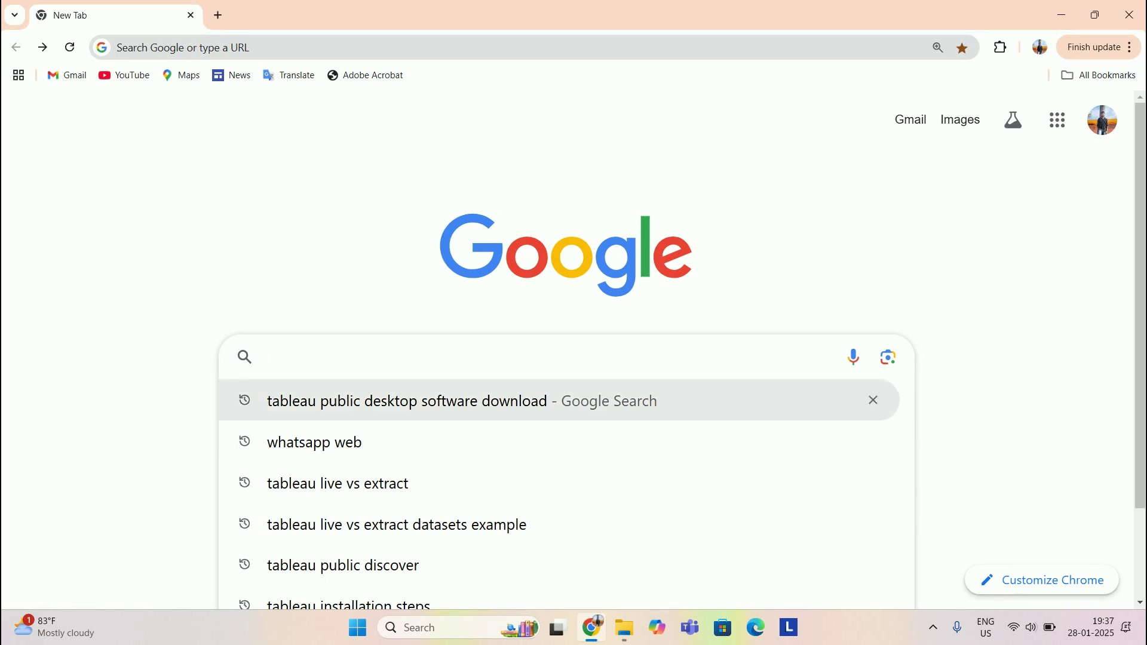
pyautogui.press('Return')
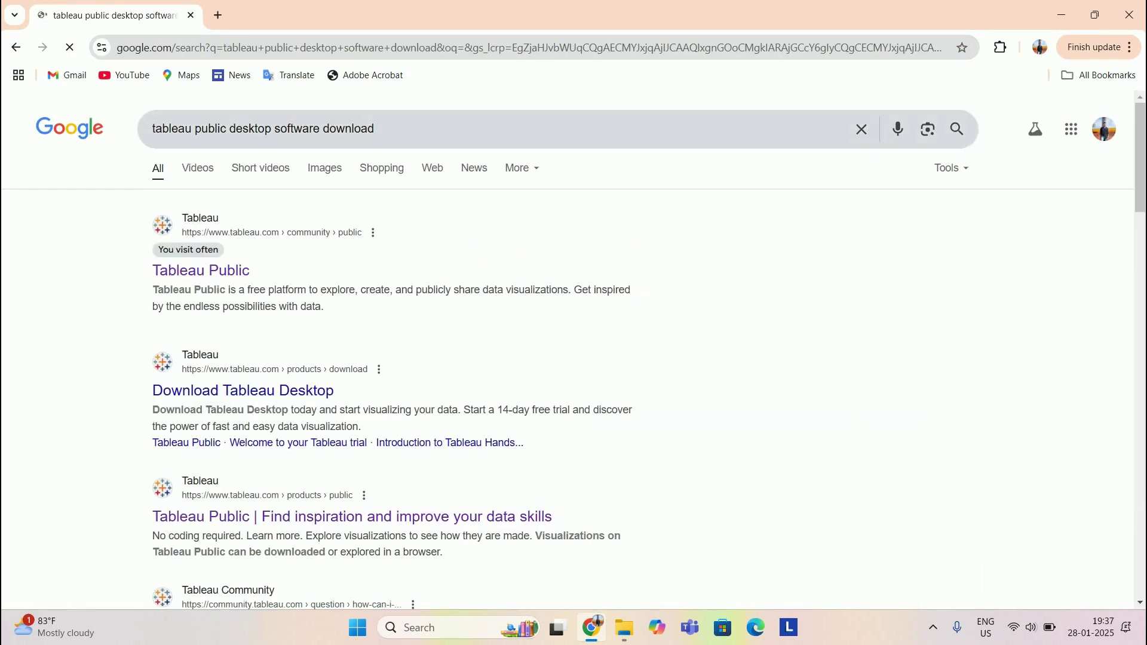
pyautogui.scroll(-3, 395, 404)
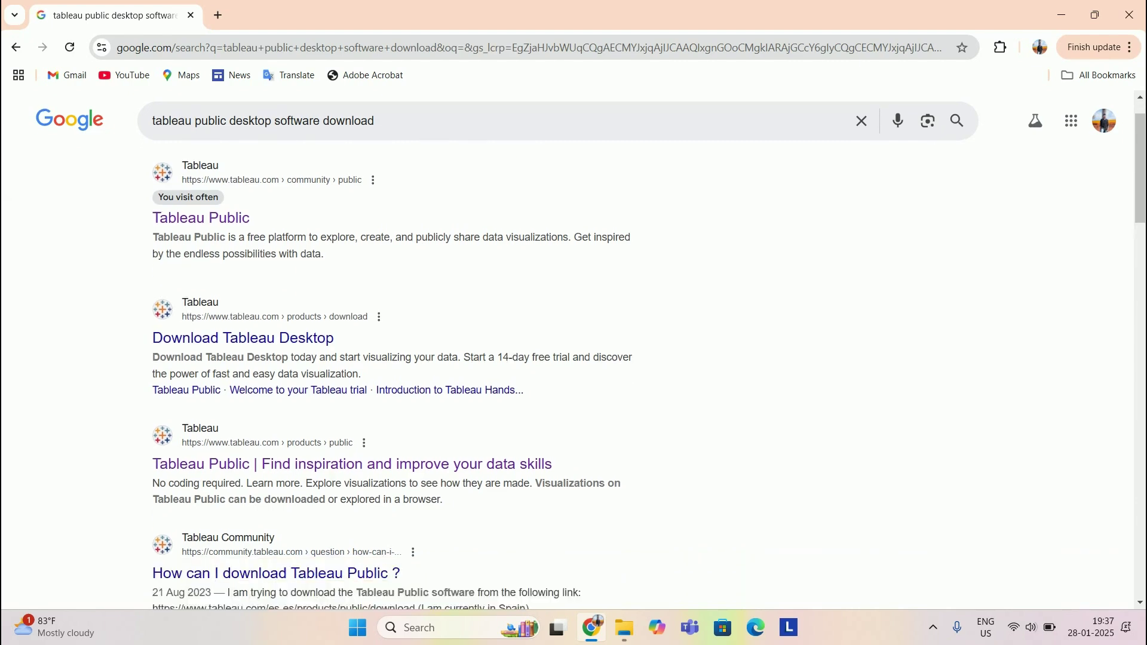
pyautogui.scroll(-3, 395, 404)
pyautogui.scroll(-3, 395, 403)
pyautogui.scroll(-3, 395, 404)
pyautogui.scroll(-1, 225, 359)
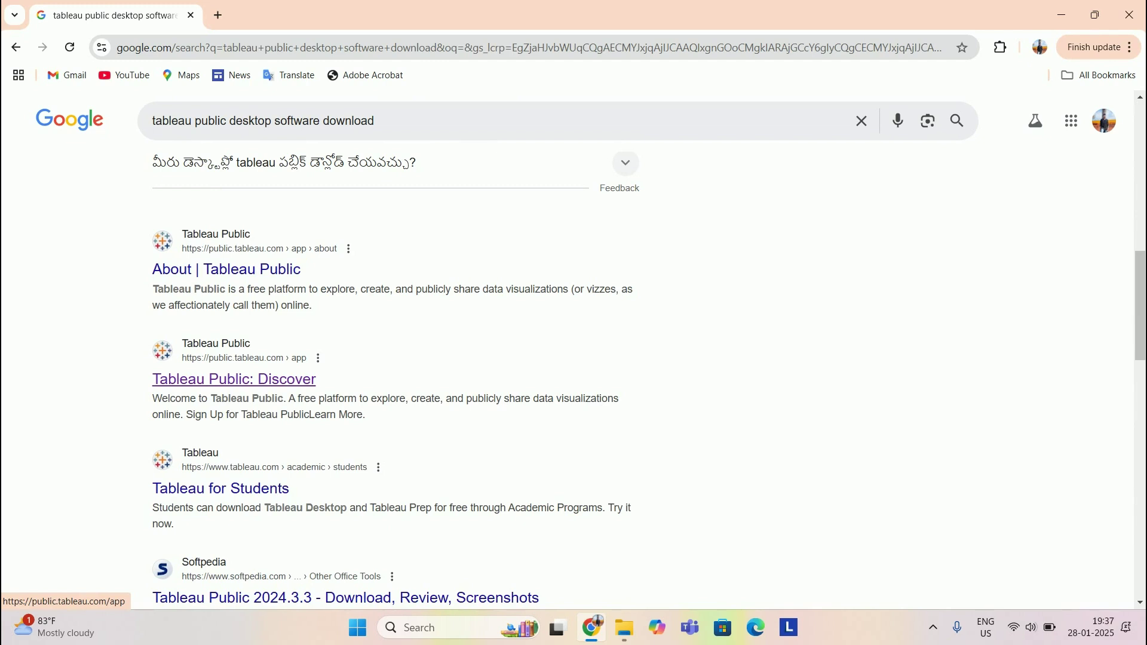
# Open the 'Tableau Public: Discover' search result.
pyautogui.click(234, 379)
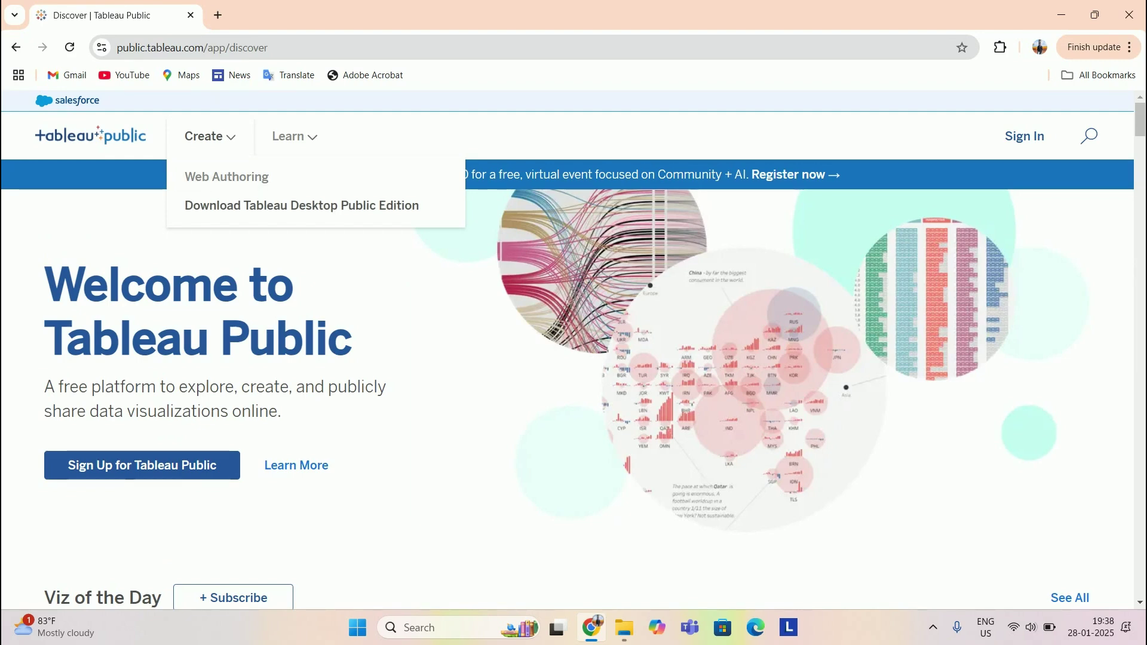
# Submit the Tableau Desktop Public Edition download form with Student as the role.
pyautogui.click(302, 205)
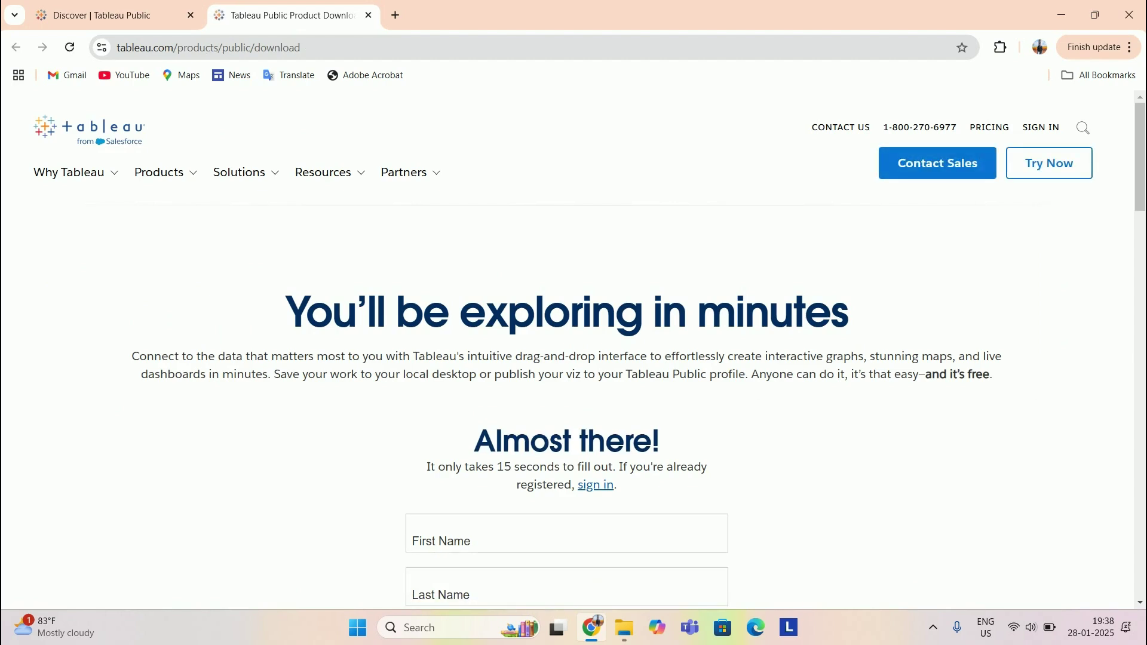
pyautogui.scroll(-5, 573, 359)
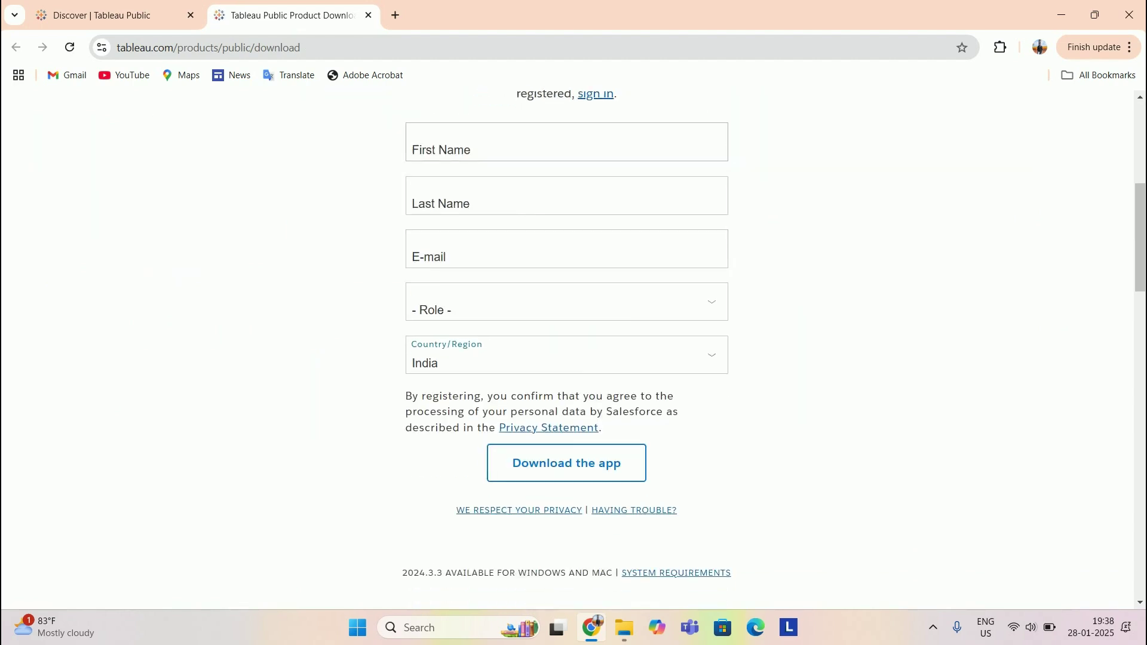
pyautogui.scroll(1, 574, 358)
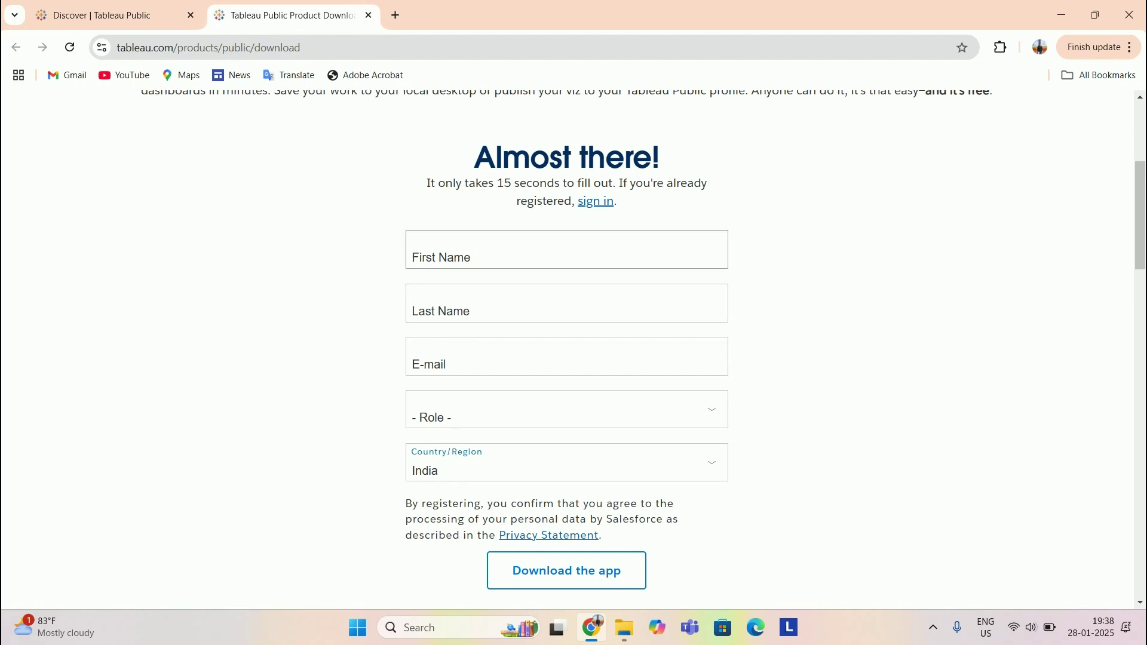
pyautogui.scroll(-2, 573, 358)
pyautogui.scroll(-1, 574, 359)
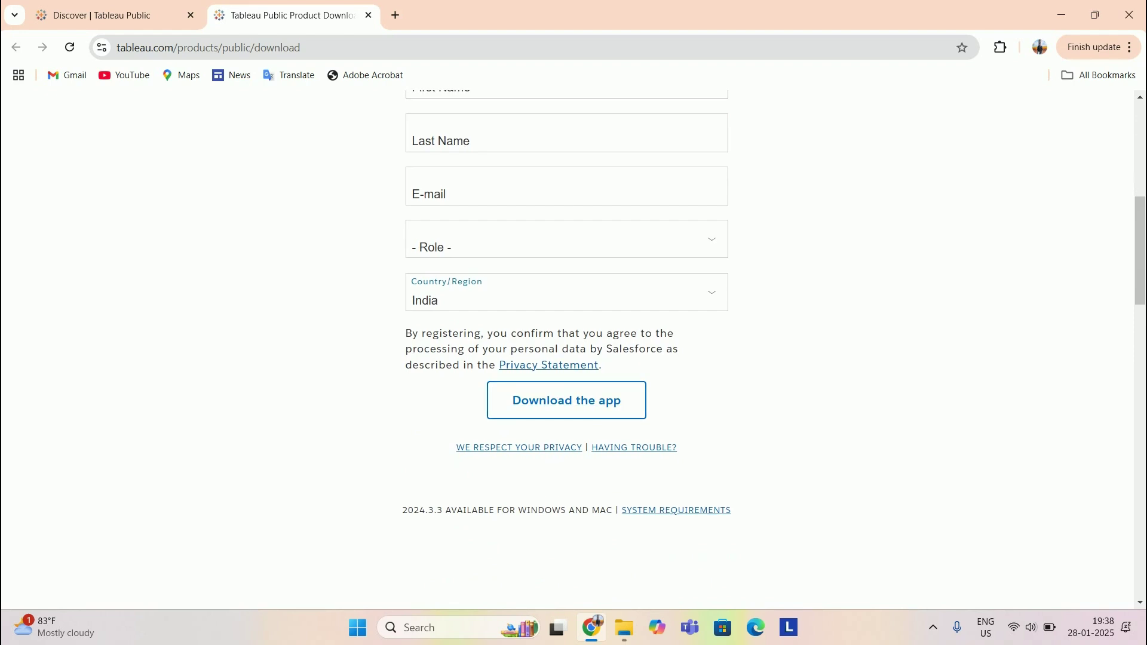
pyautogui.scroll(-1, 573, 359)
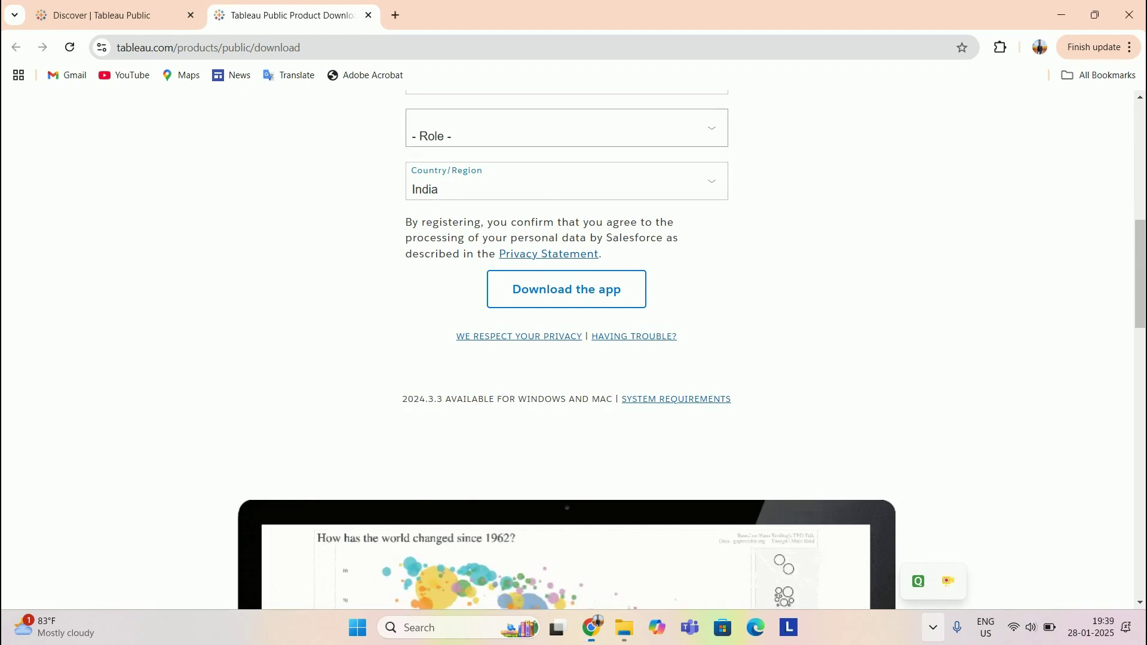
pyautogui.click(566, 127)
pyautogui.press('Down')
pyautogui.press('Down')
pyautogui.press('Down')
pyautogui.press('Return')
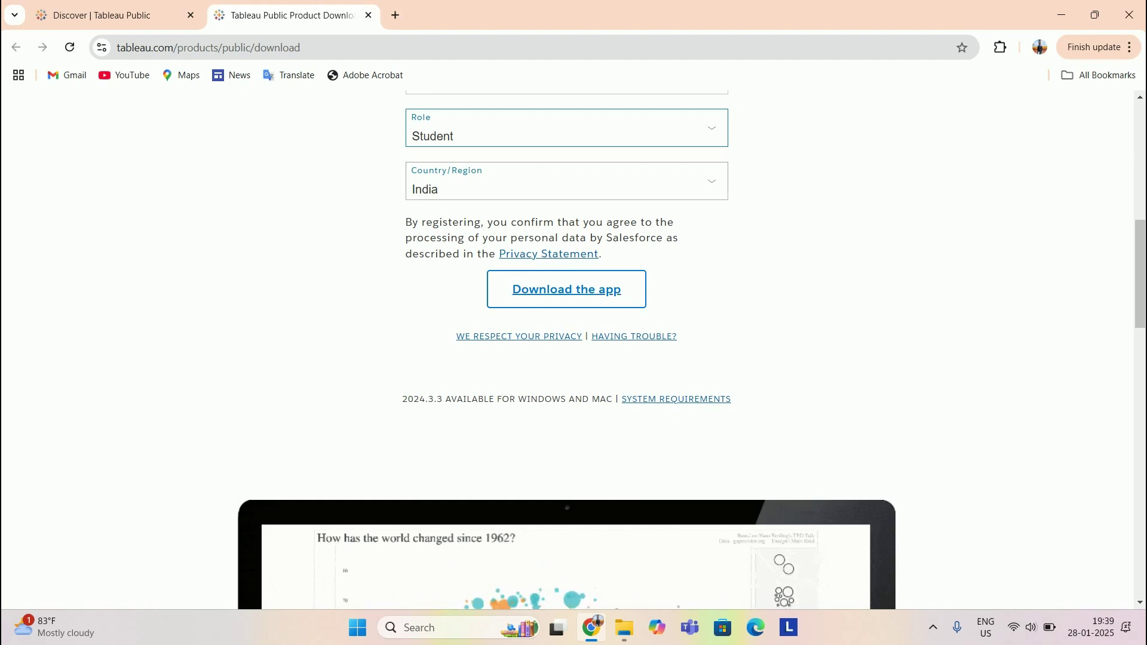
pyautogui.click(566, 288)
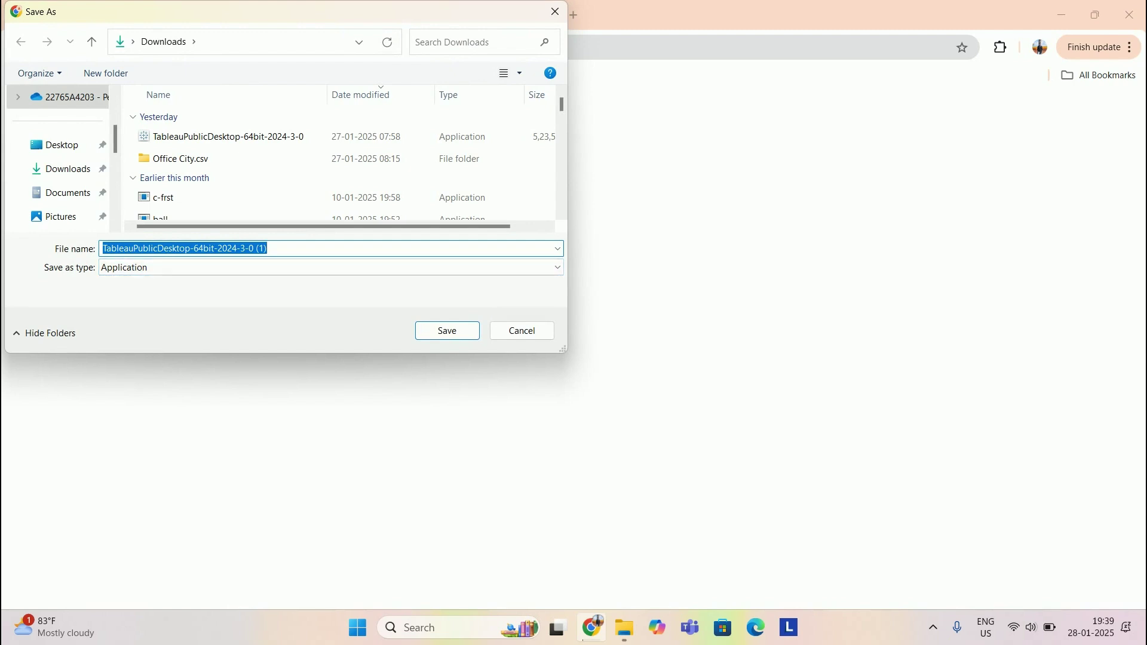
# Save the TableauPublicDesktop installer to Downloads under its default file name.
pyautogui.click(446, 331)
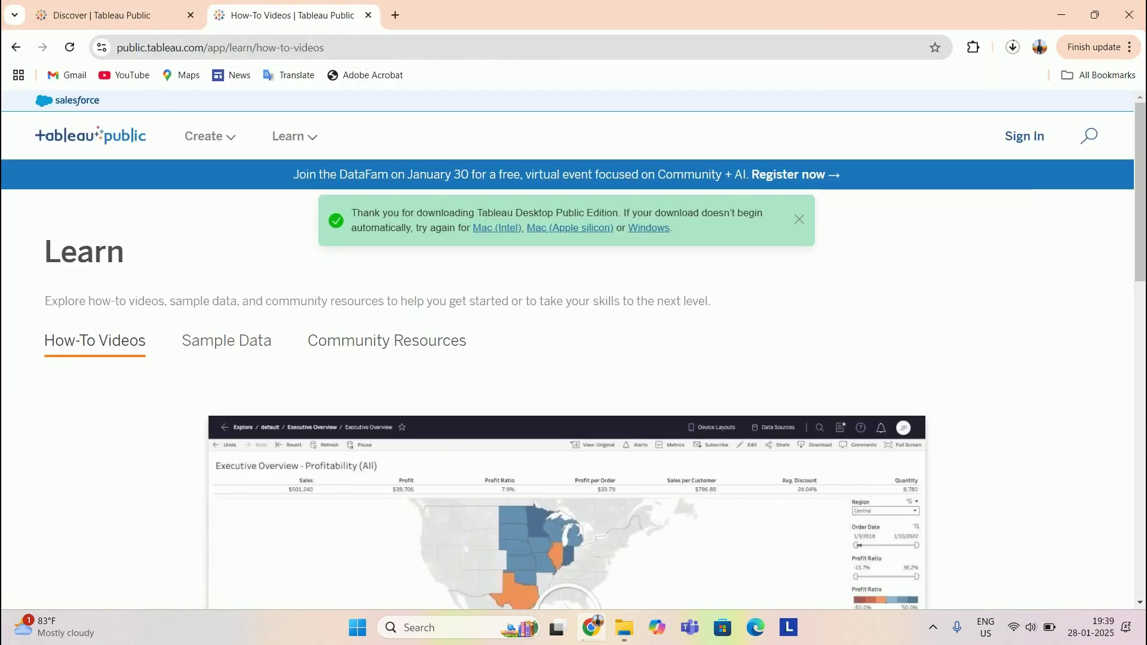
# Pause the TableauPublicDesktop installer download in Chrome's Downloads panel and show it in its folder.
pyautogui.click(1012, 47)
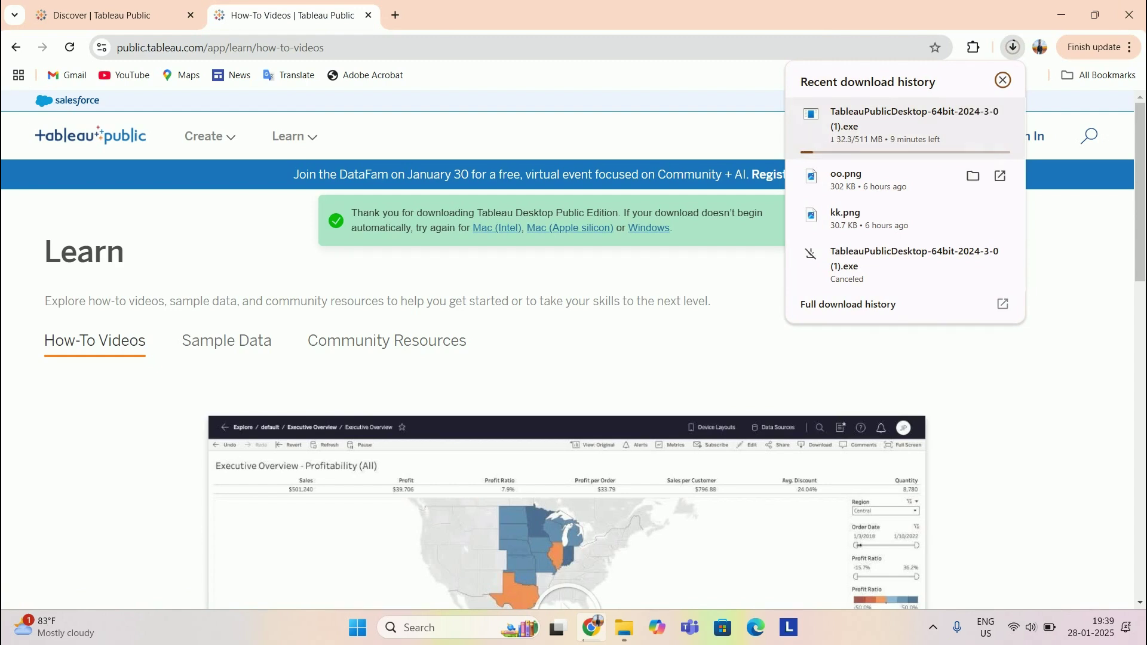
pyautogui.click(973, 114)
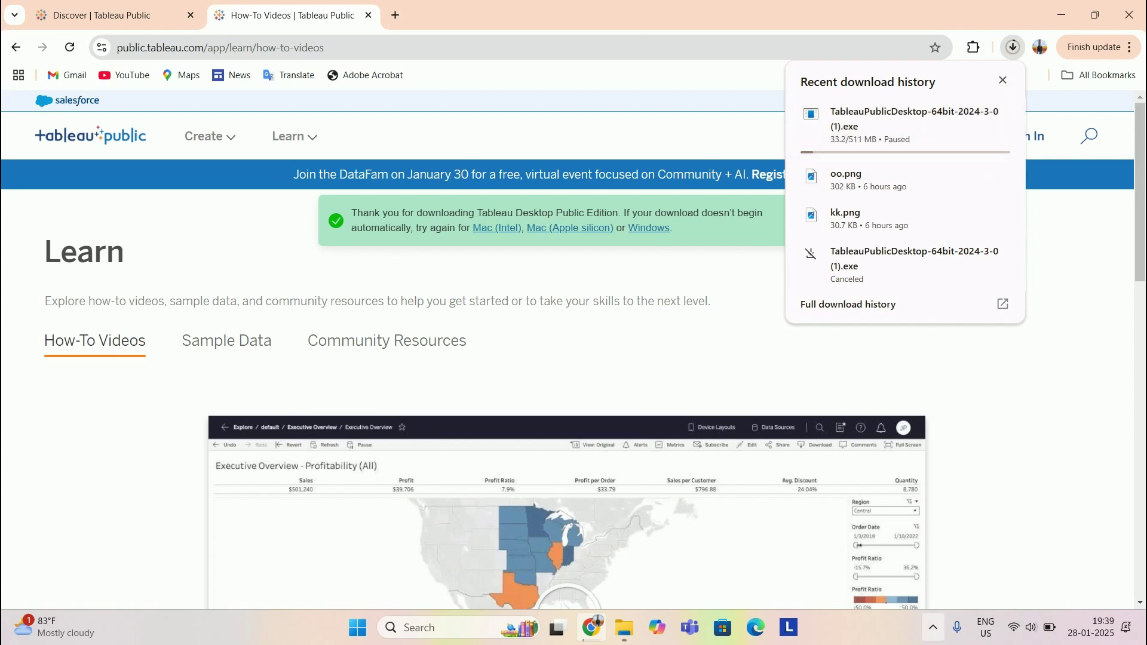
pyautogui.click(625, 628)
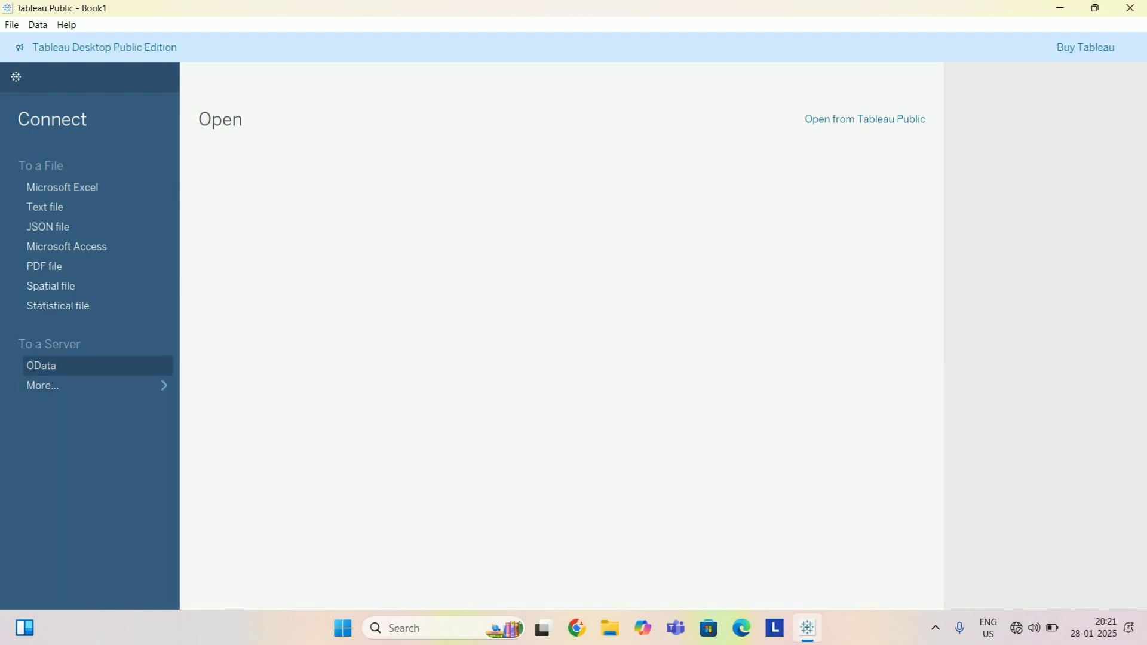
pyautogui.click(94, 385)
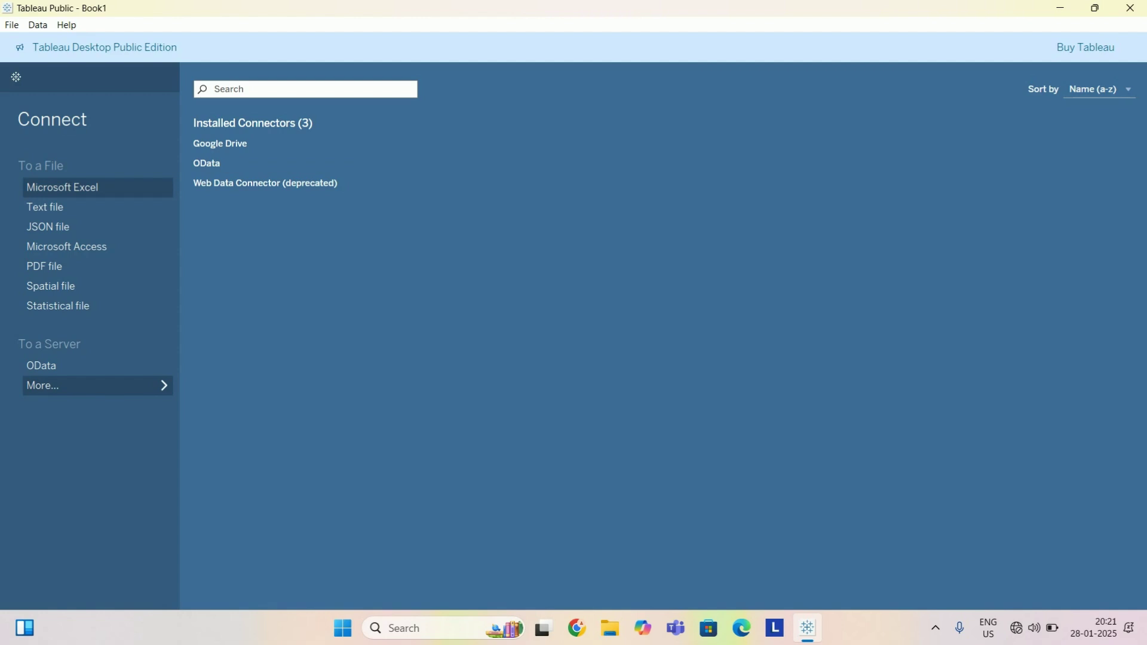
pyautogui.click(62, 187)
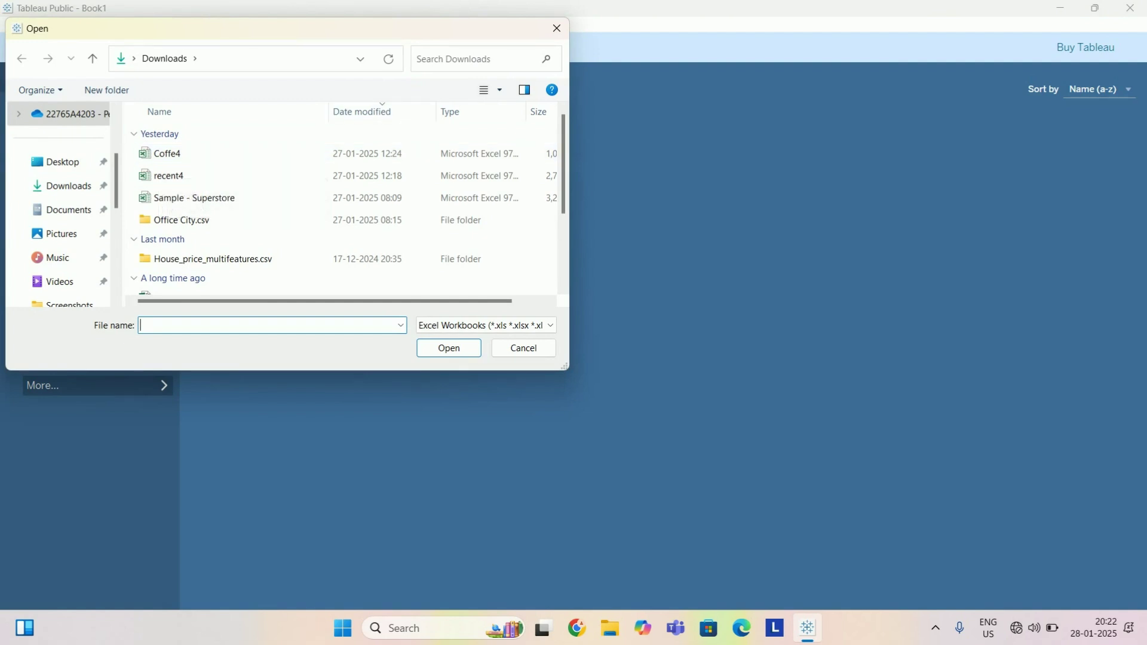
pyautogui.click(556, 28)
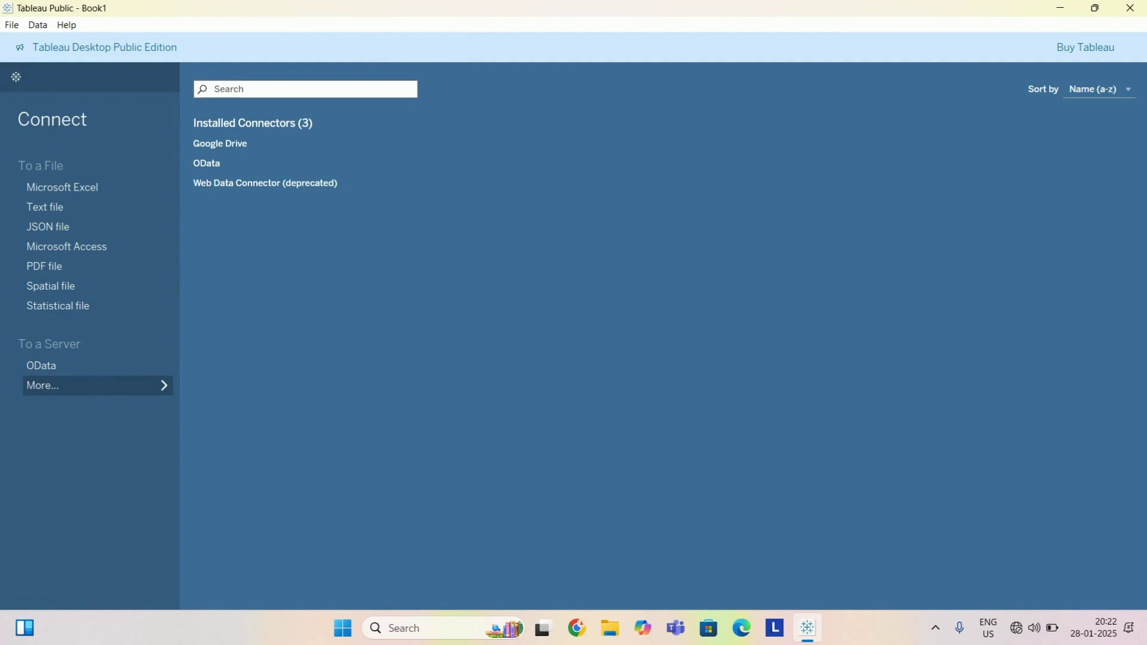